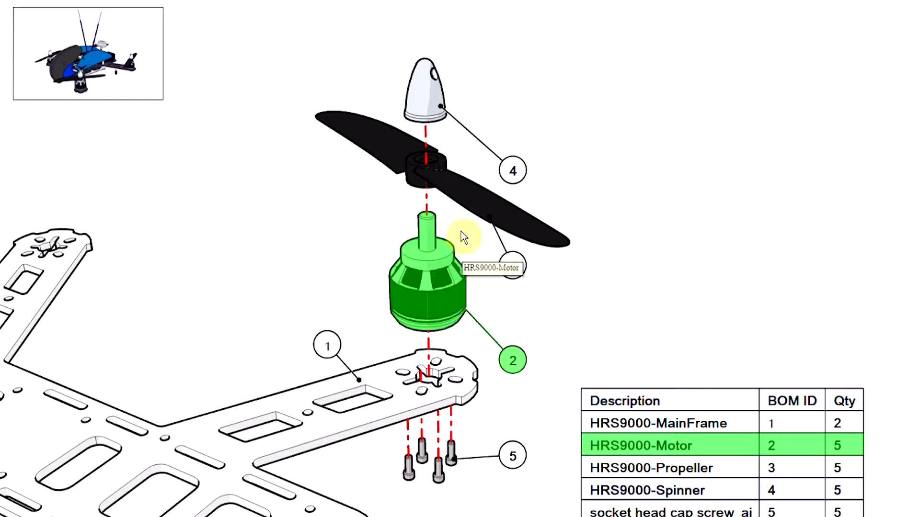
Show the propeller on its own with its BOM row in the detail view.
{"action": "left_click", "coordinate": [455, 194]}
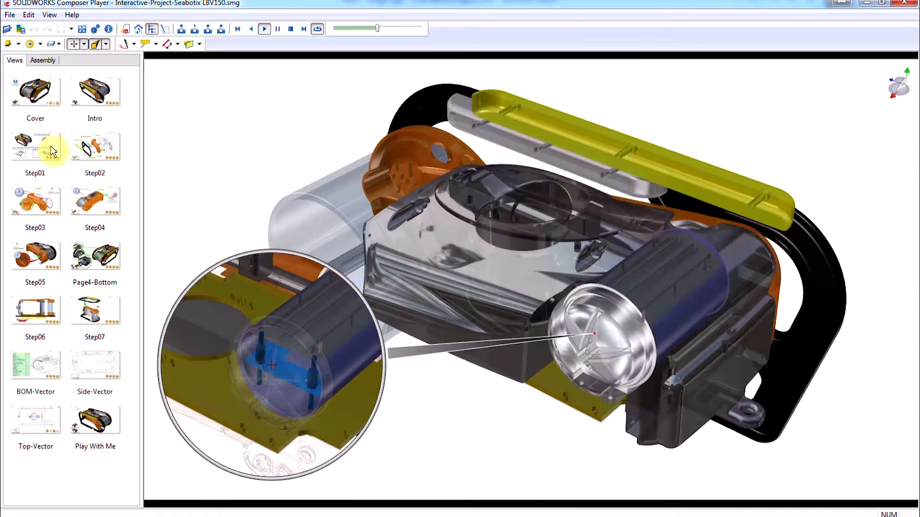
Open the Seabotix Step01 tools page and advance to the next instruction step.
{"action": "left_click", "coordinate": [53, 151]}
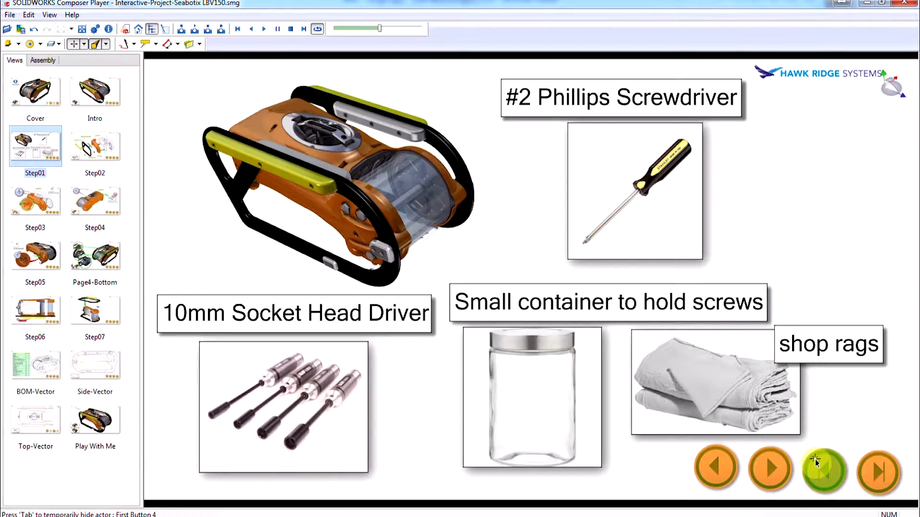
{"action": "left_click", "coordinate": [774, 474]}
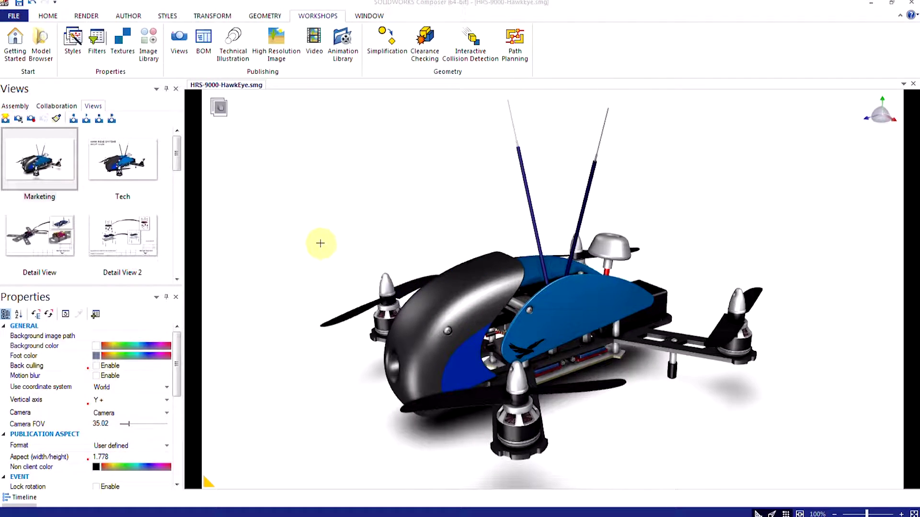
Expand HRS-9000-HawkEye and HRS9000-PwrDistBoard in the assembly tree and select the second ESC.
{"action": "left_click", "coordinate": [16, 106]}
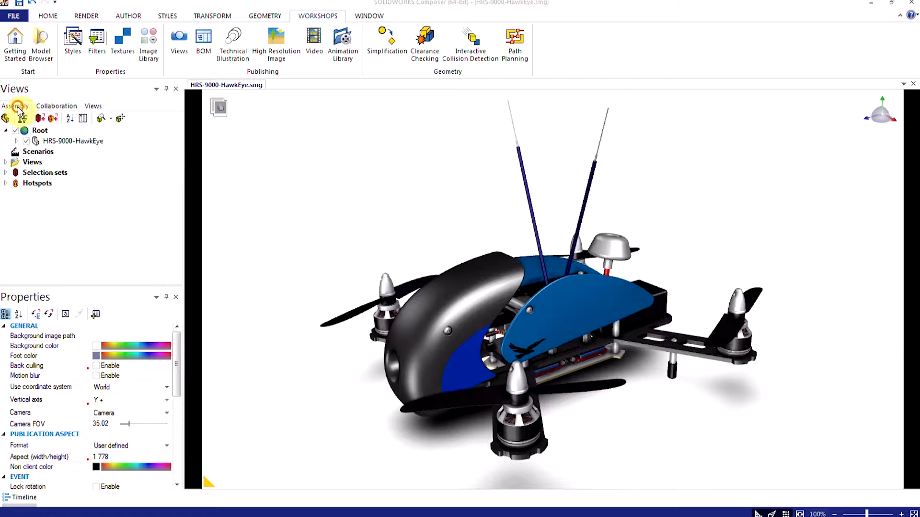
{"action": "left_click", "coordinate": [16, 142]}
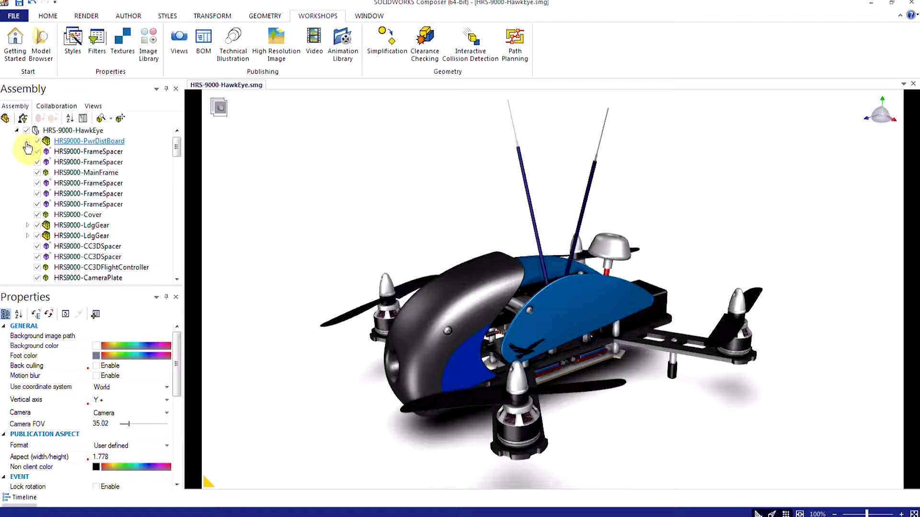
{"action": "left_click", "coordinate": [26, 141]}
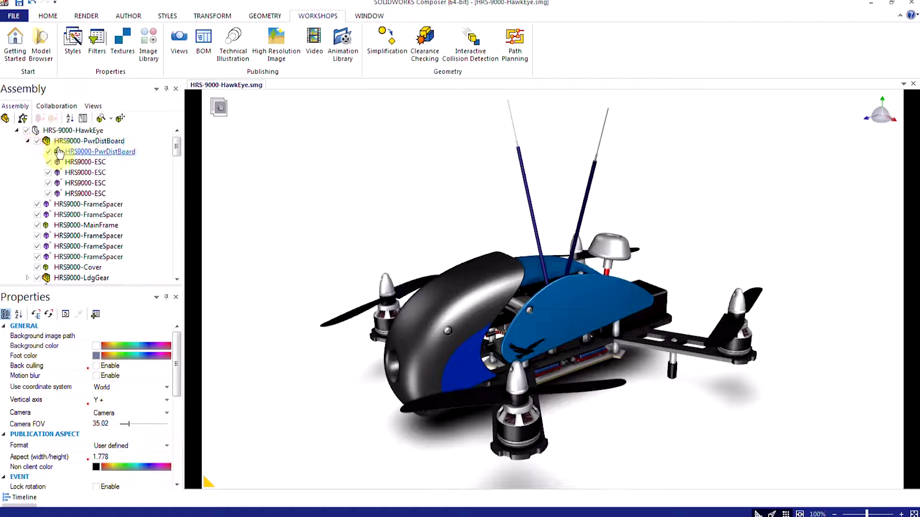
{"action": "left_click", "coordinate": [73, 172]}
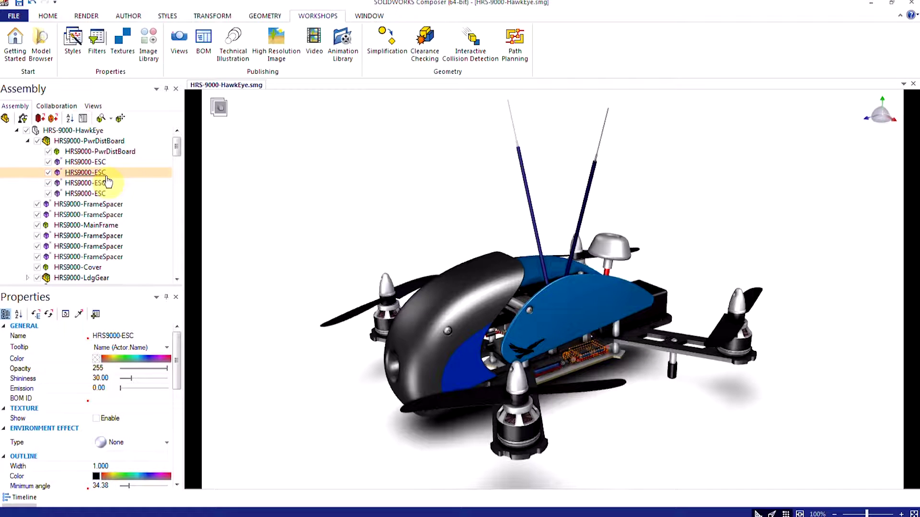
{"action": "left_click_drag", "start_coordinate": [177, 151], "coordinate": [177, 209]}
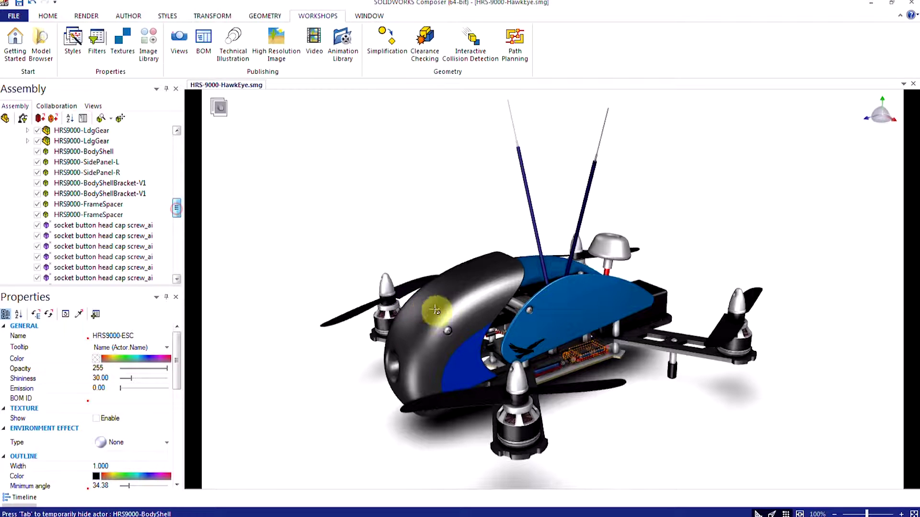
Select the body shell, then the left and right side panels in the viewport.
{"action": "left_click", "coordinate": [472, 307]}
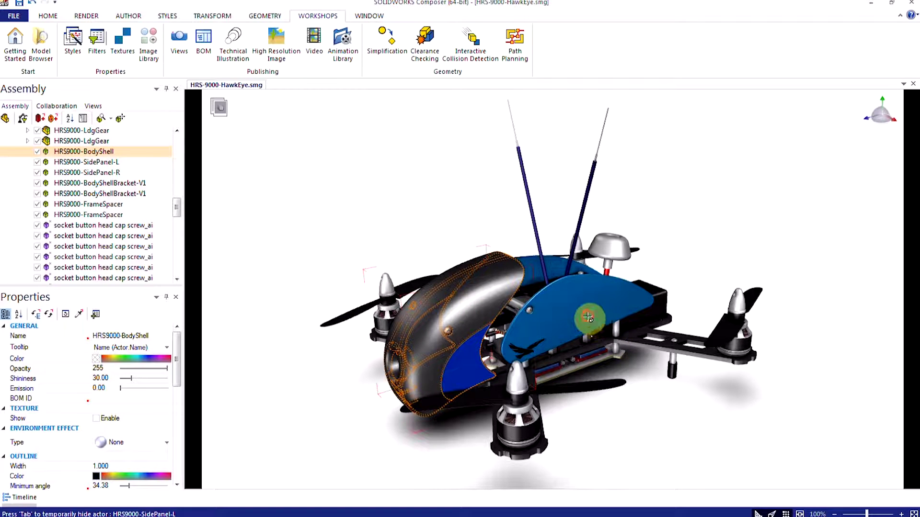
{"action": "left_click", "coordinate": [570, 317]}
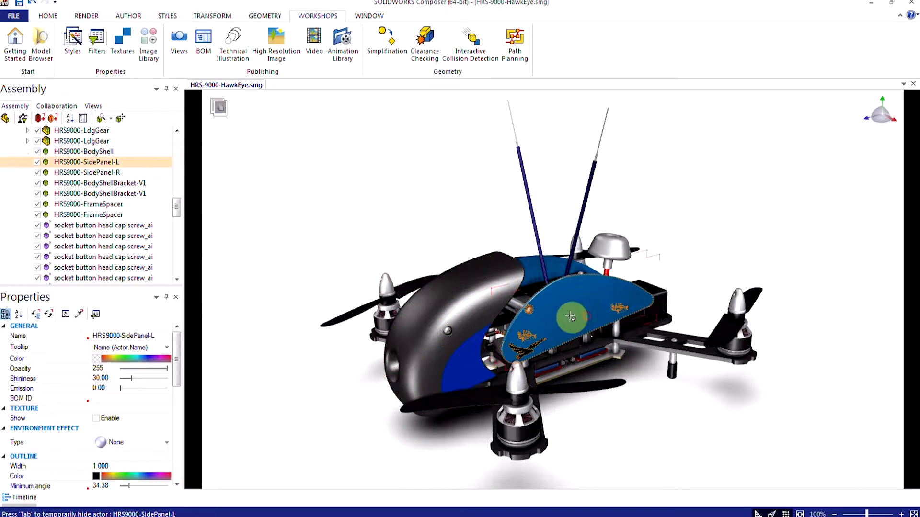
{"action": "left_click", "coordinate": [535, 264]}
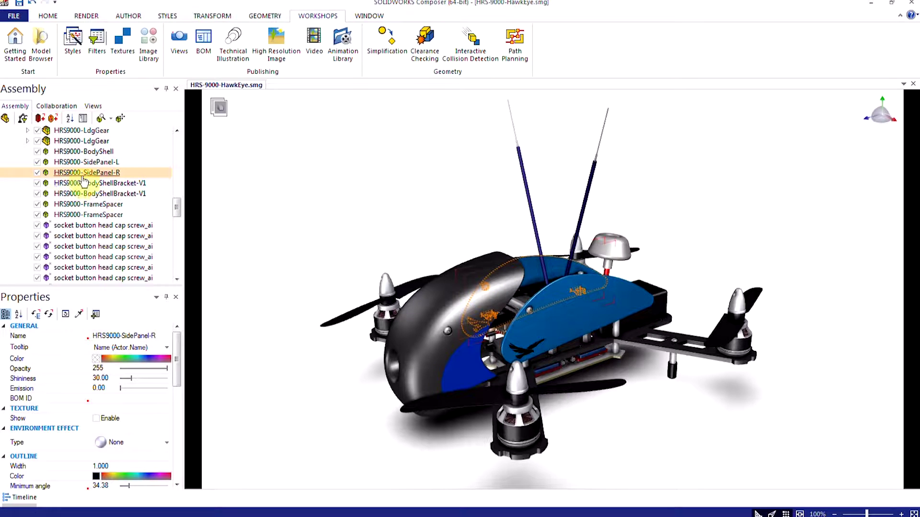
Isolate the right side panel, hiding all other parts, then deselect it.
{"action": "right_click", "coordinate": [268, 187]}
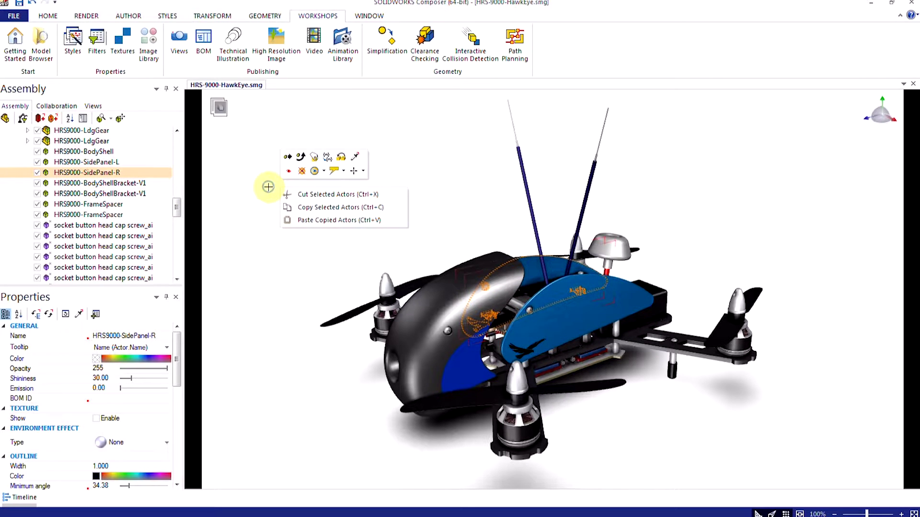
{"action": "left_click", "coordinate": [289, 171]}
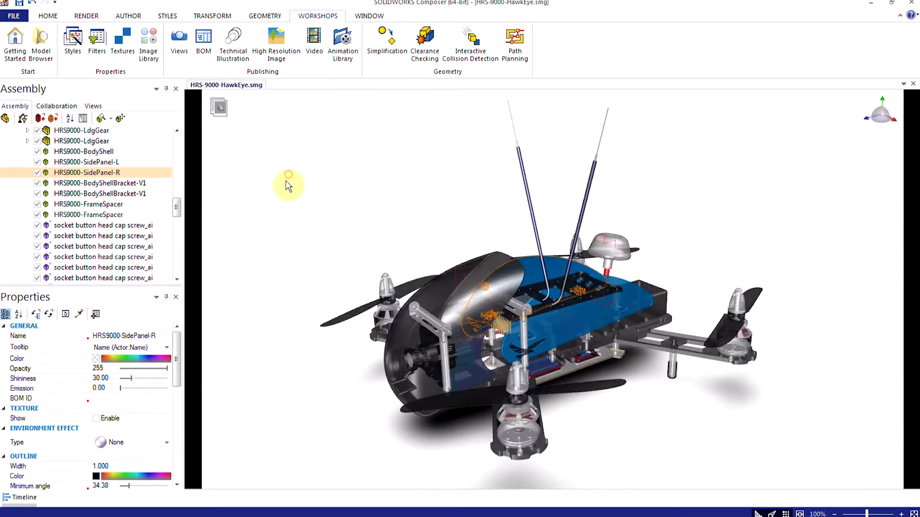
{"action": "left_click", "coordinate": [341, 282]}
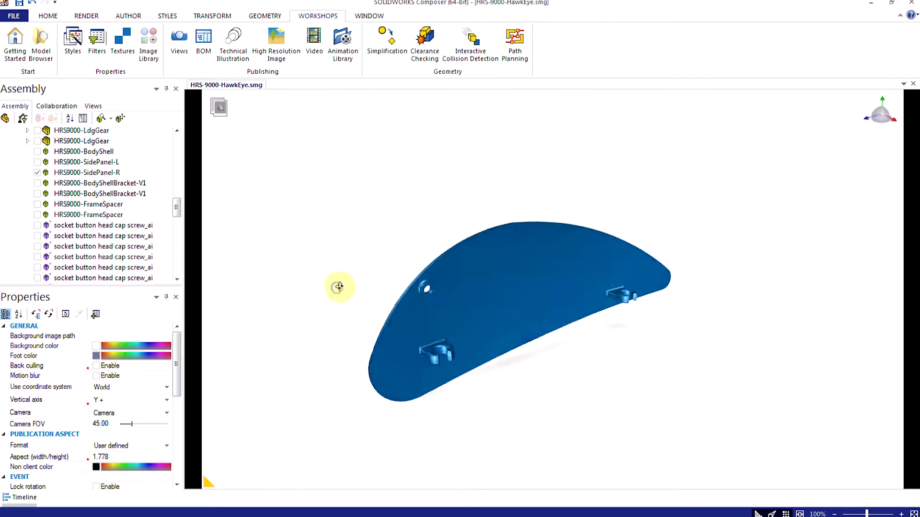
Review the saved Detail View, Step01a and Step01b views.
{"action": "left_click", "coordinate": [93, 106]}
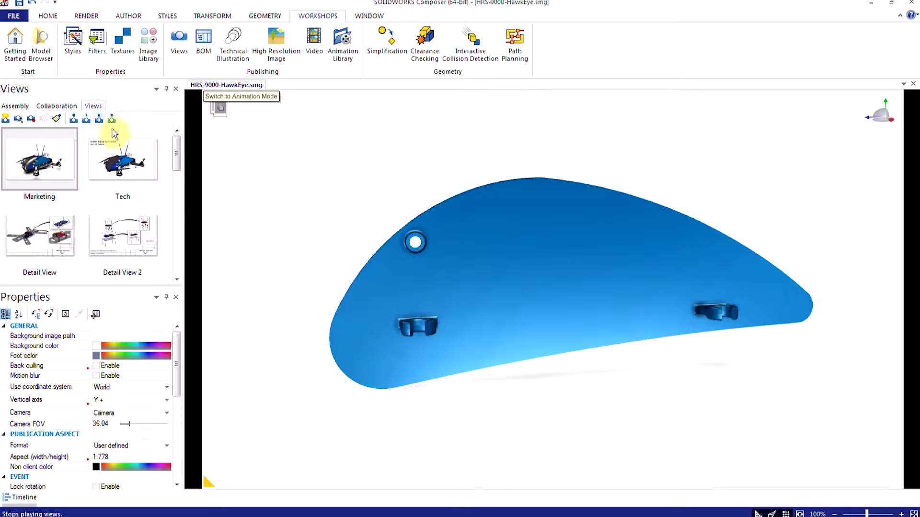
{"action": "left_click", "coordinate": [54, 246]}
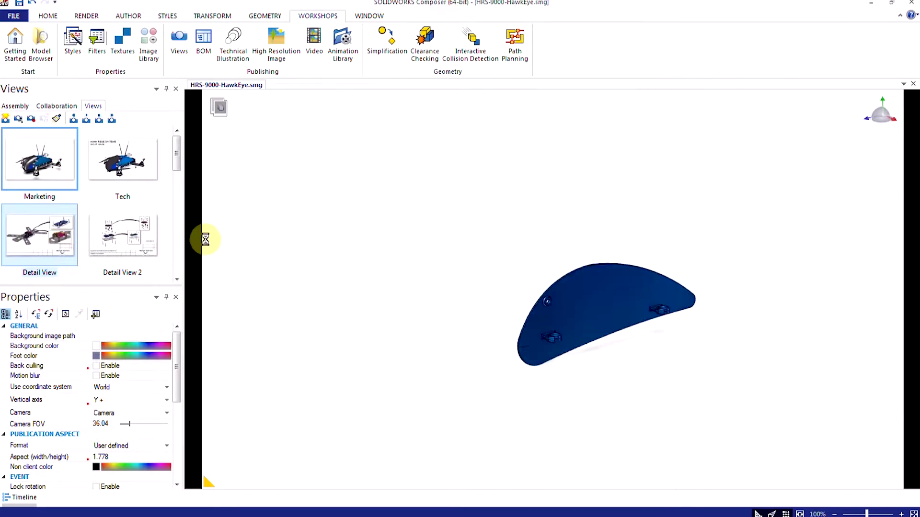
{"action": "scroll", "coordinate": [52, 219], "scroll_direction": "down", "scroll_amount": 3}
{"action": "left_click", "coordinate": [52, 219]}
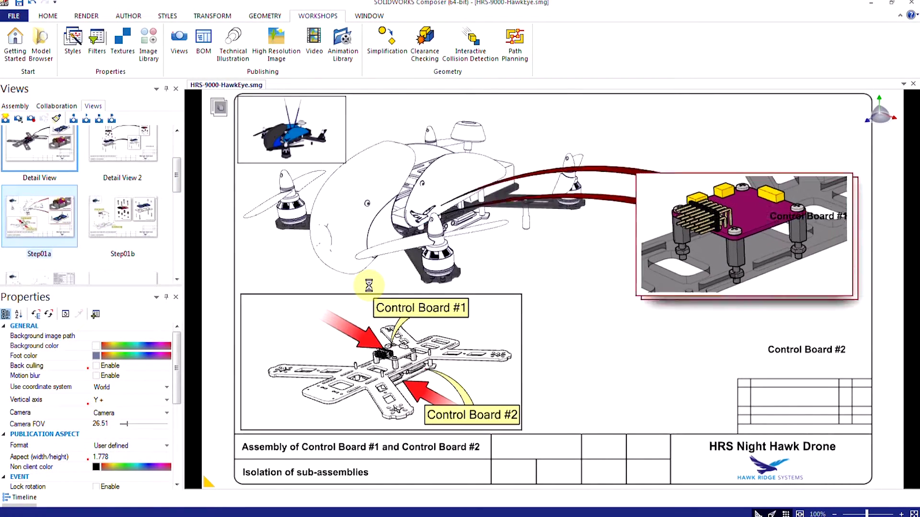
{"action": "left_click", "coordinate": [108, 213]}
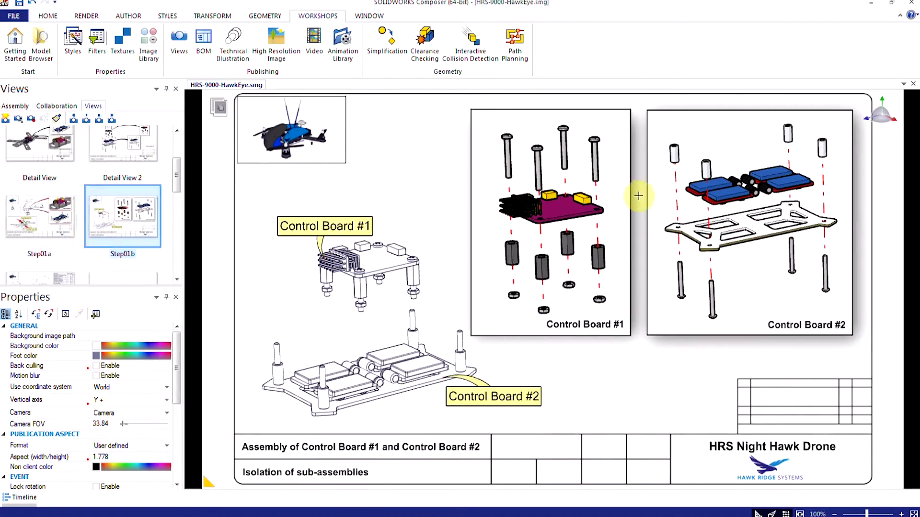
Nudge the Control Board #1 image slightly on the Step01b page.
{"action": "left_click", "coordinate": [585, 221]}
{"action": "left_click_drag", "start_coordinate": [586, 221], "coordinate": [573, 222]}
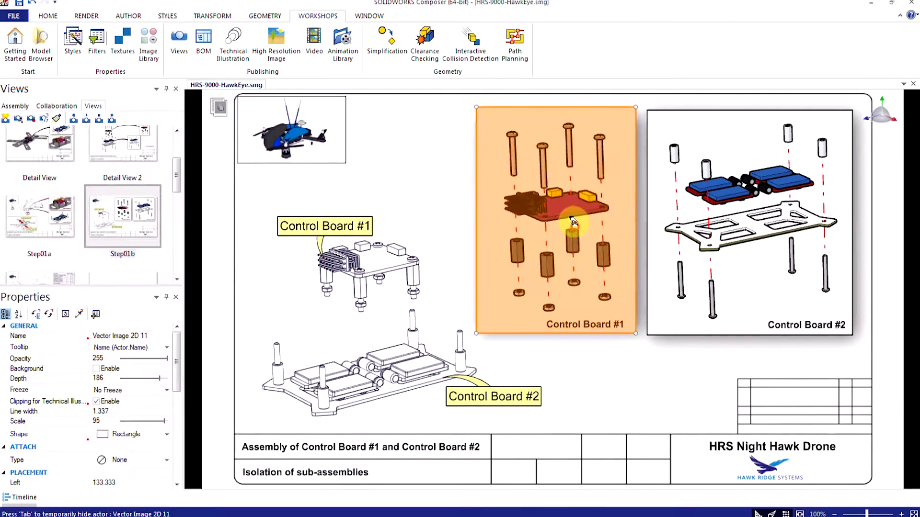
{"action": "left_click", "coordinate": [439, 159]}
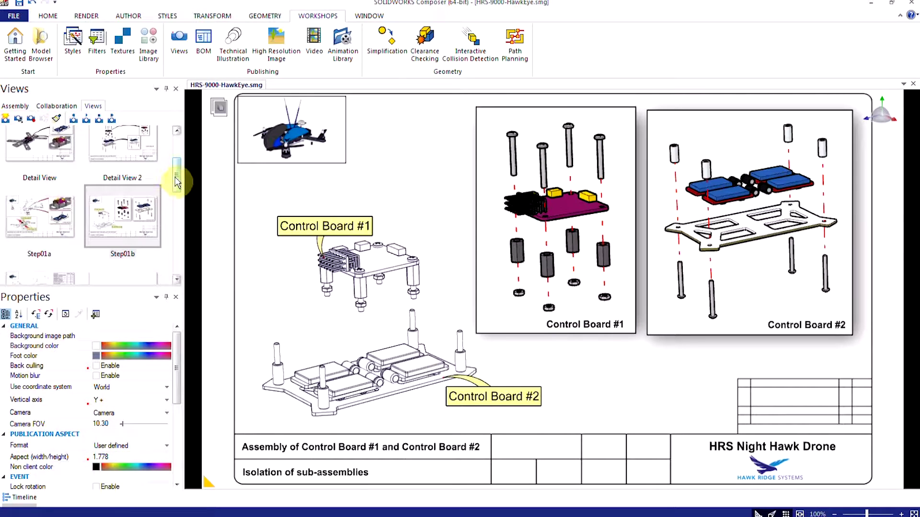
Render the drone in Flat Technical style and orbit it to a new angle.
{"action": "left_click_drag", "start_coordinate": [178, 182], "coordinate": [182, 143]}
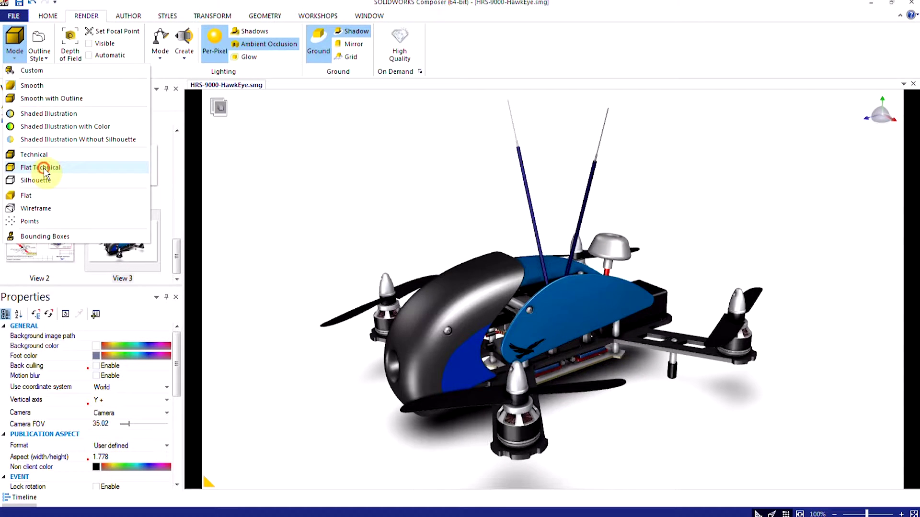
{"action": "left_click", "coordinate": [43, 168]}
{"action": "left_click_drag", "start_coordinate": [477, 298], "coordinate": [436, 254]}
Render the drone in Silhouette mode from a front-facing angle and save it as View 4.
{"action": "left_click", "coordinate": [14, 48]}
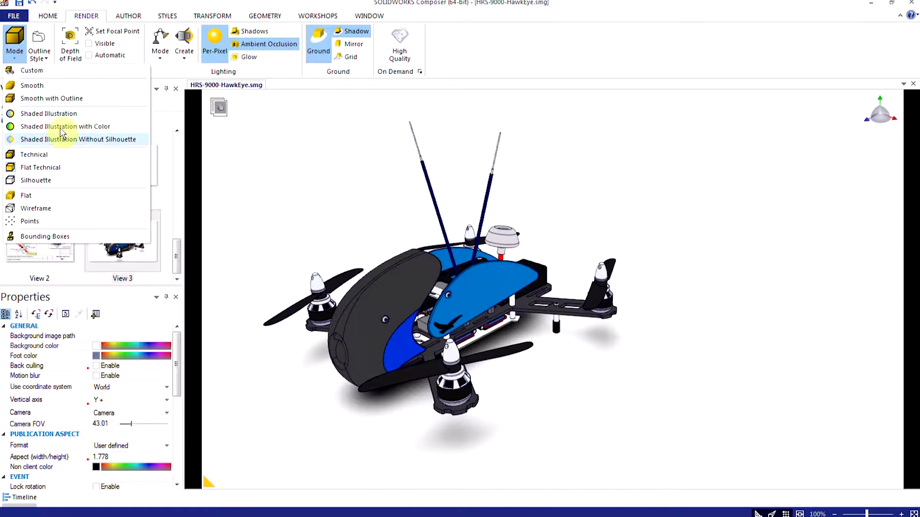
{"action": "left_click", "coordinate": [62, 180]}
{"action": "left_click_drag", "start_coordinate": [385, 232], "coordinate": [466, 250]}
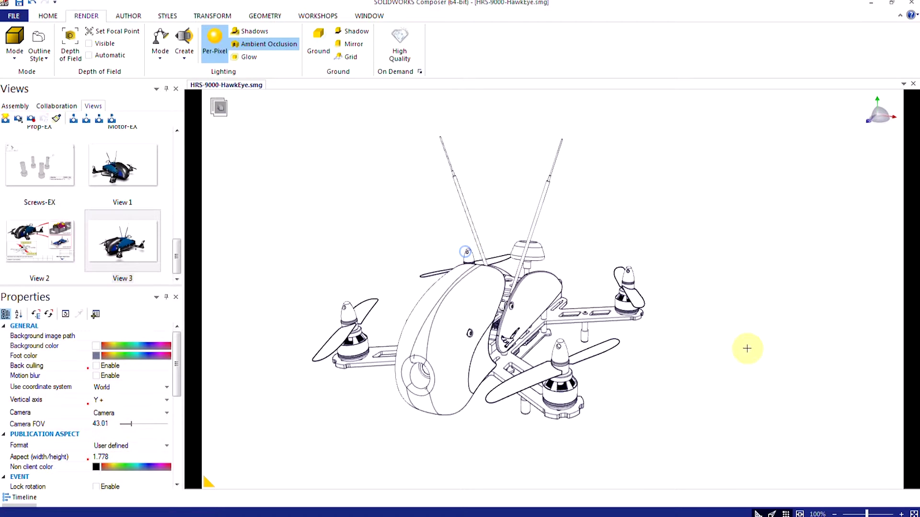
{"action": "left_click", "coordinate": [5, 119]}
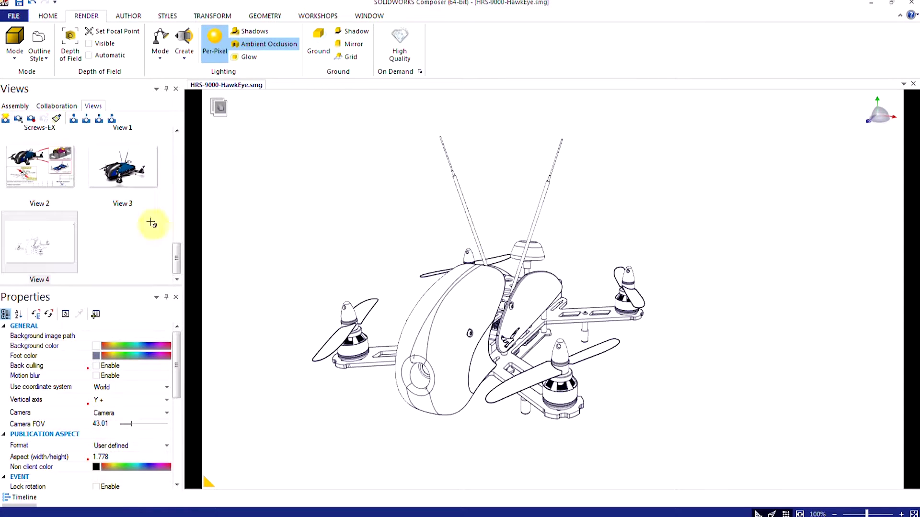
{"action": "left_click", "coordinate": [139, 186]}
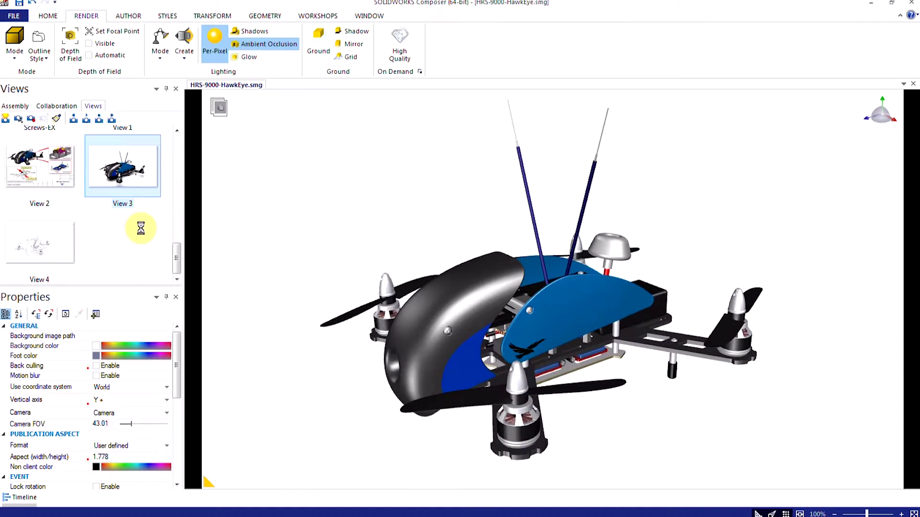
{"action": "left_click", "coordinate": [31, 247]}
Isolate the rear-right motor and orbit around it.
{"action": "left_click", "coordinate": [571, 322]}
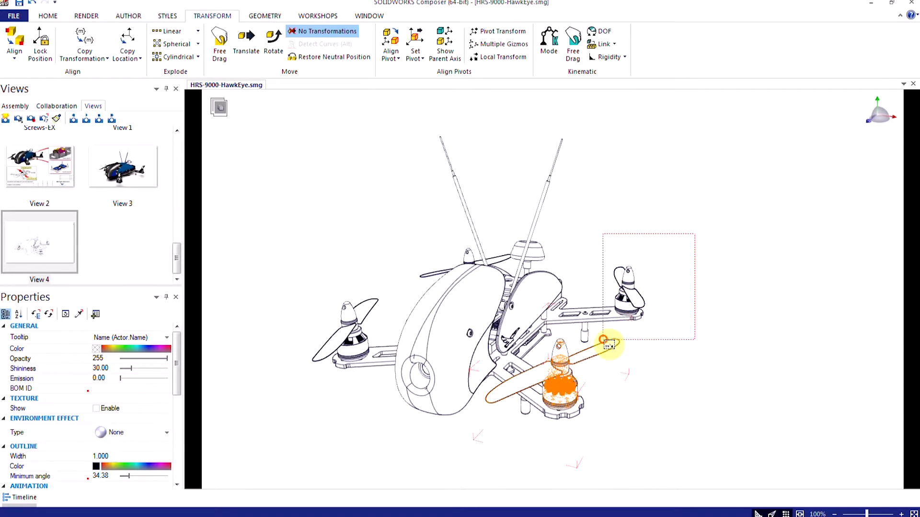
{"action": "left_click_drag", "start_coordinate": [608, 344], "coordinate": [603, 341]}
{"action": "right_click", "coordinate": [714, 299]}
{"action": "left_click", "coordinate": [721, 282]}
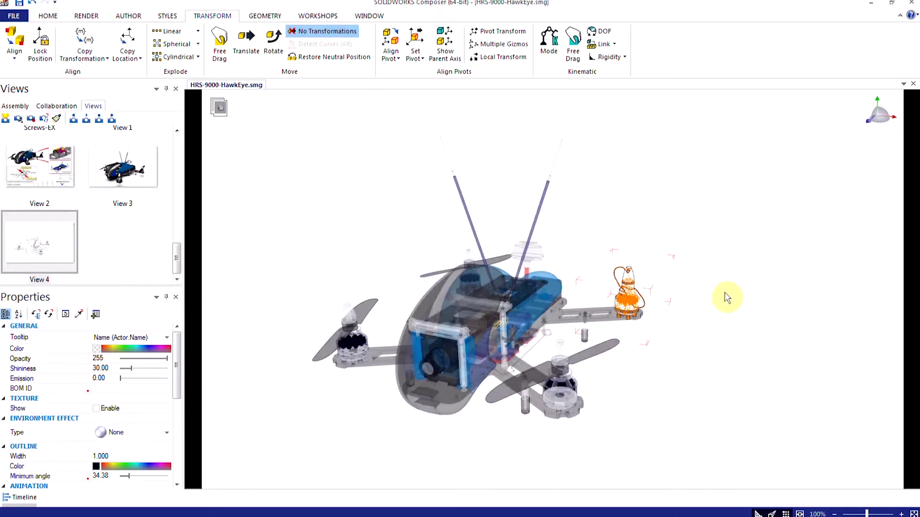
{"action": "left_click_drag", "start_coordinate": [723, 298], "coordinate": [608, 310]}
Explode the spinner upward, spread propeller, motor and screws, and save as View 5.
{"action": "left_click", "coordinate": [550, 231]}
{"action": "left_click_drag", "start_coordinate": [550, 231], "coordinate": [548, 148]}
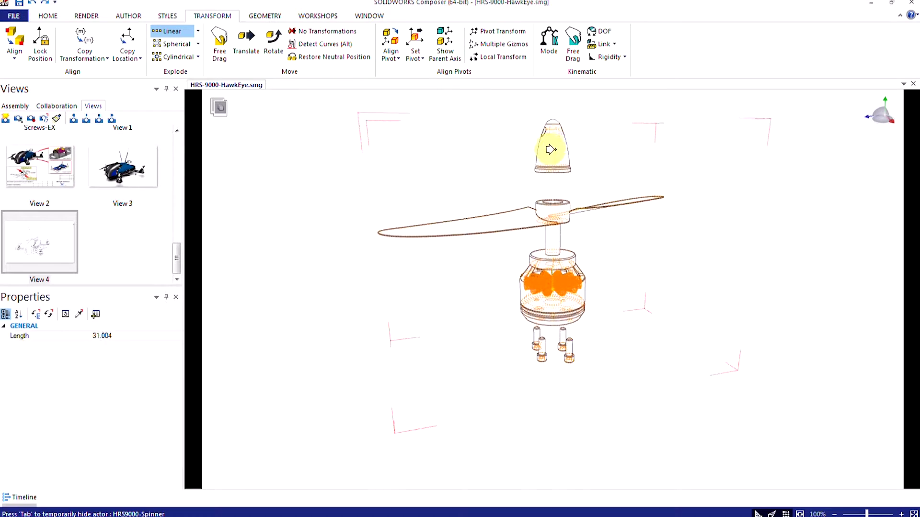
{"action": "left_click_drag", "start_coordinate": [538, 277], "coordinate": [620, 326]}
{"action": "left_click", "coordinate": [654, 294]}
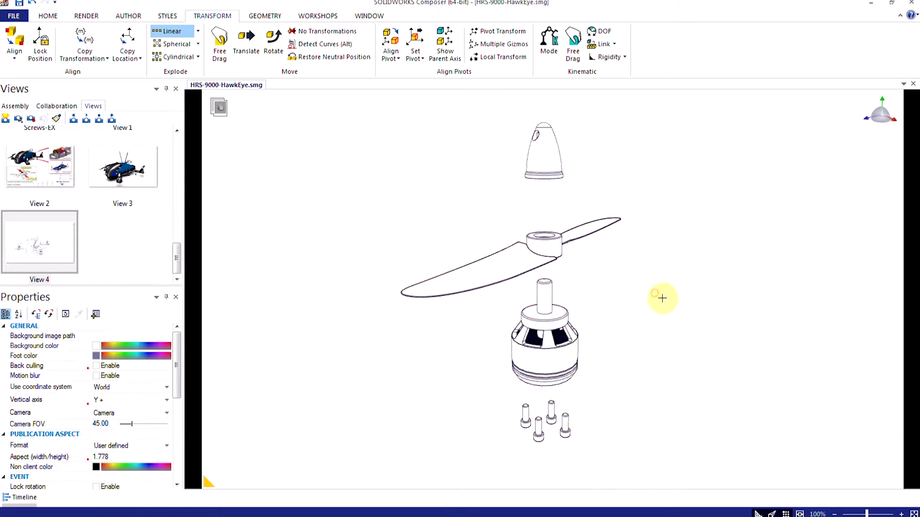
{"action": "left_click", "coordinate": [88, 265]}
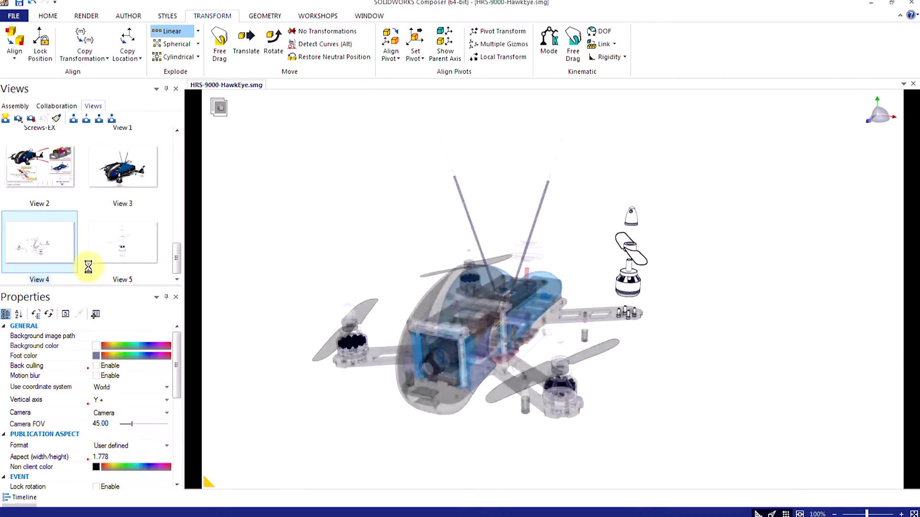
{"action": "left_click", "coordinate": [120, 239]}
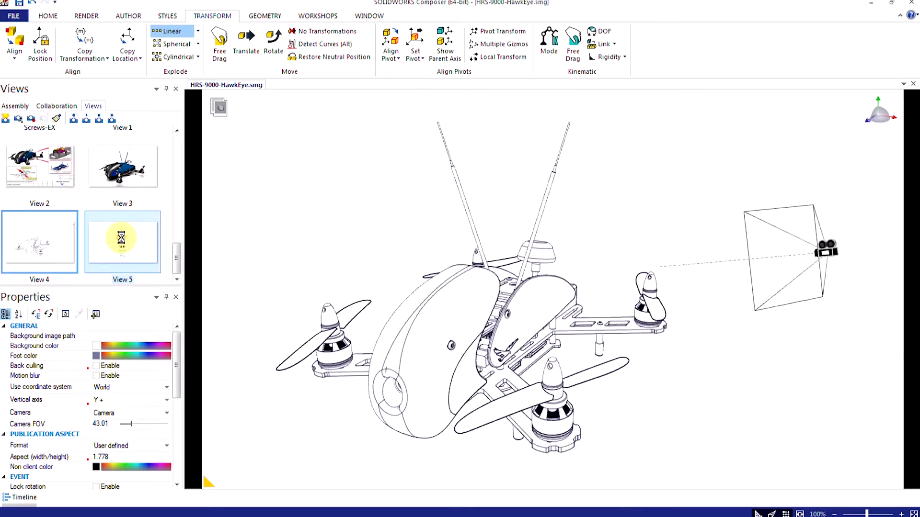
Draw a 3D arrow along the spinner's axis down toward the screws, then select the rotor parts.
{"action": "left_click", "coordinate": [128, 16]}
{"action": "left_click", "coordinate": [109, 44]}
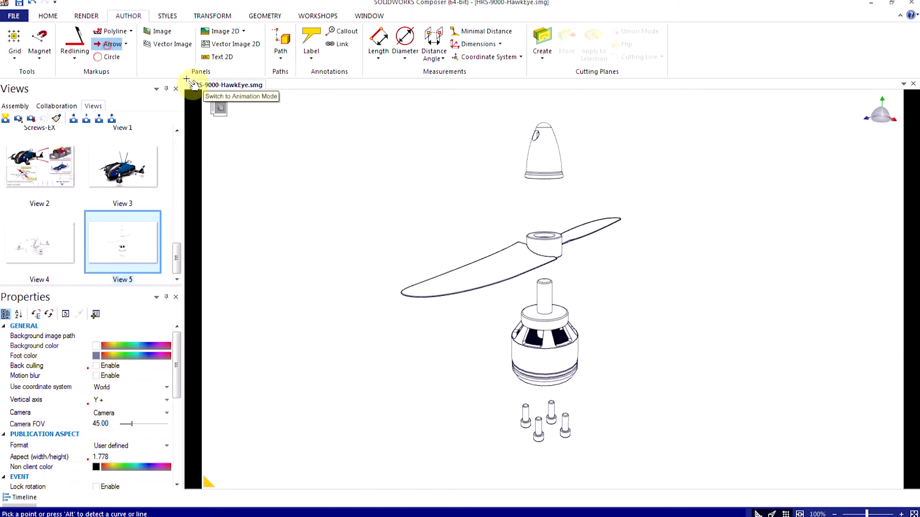
{"action": "key", "text": "alt"}
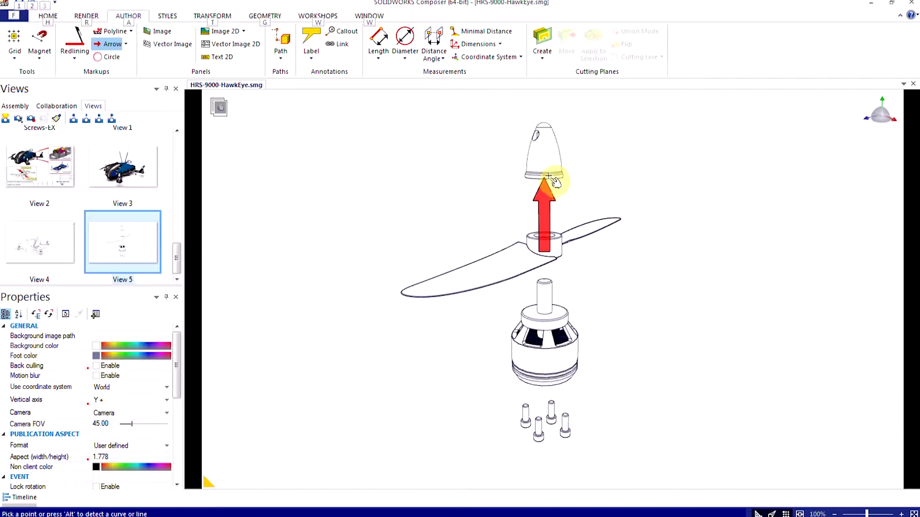
{"action": "left_click", "coordinate": [551, 179]}
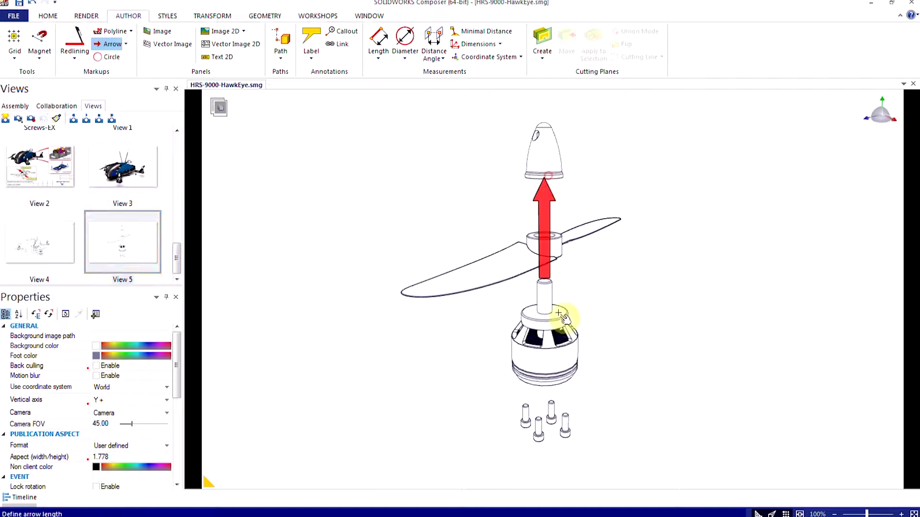
{"action": "left_click", "coordinate": [551, 398]}
{"action": "key", "text": "Escape"}
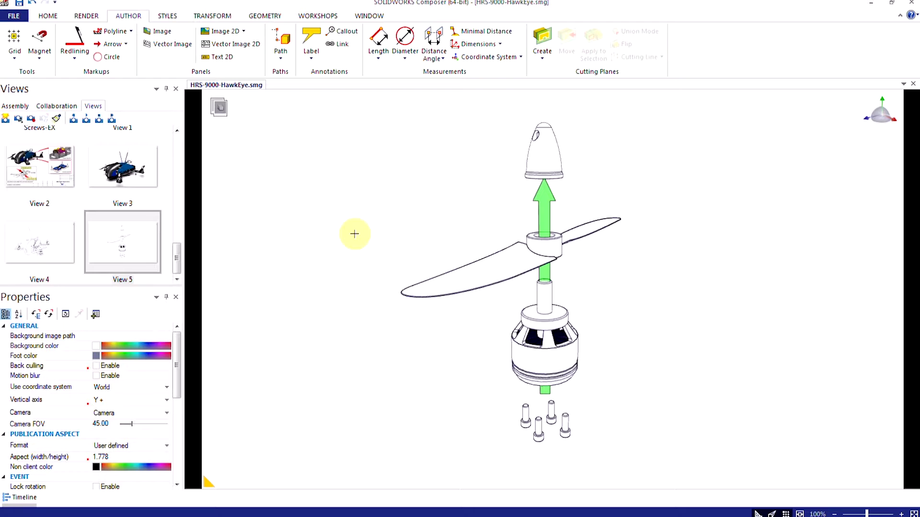
{"action": "left_click_drag", "start_coordinate": [392, 102], "coordinate": [664, 456]}
Generate BOM IDs by geometry, show the BOM table, and update View 5 with them.
{"action": "left_click", "coordinate": [318, 16]}
{"action": "left_click", "coordinate": [204, 43]}
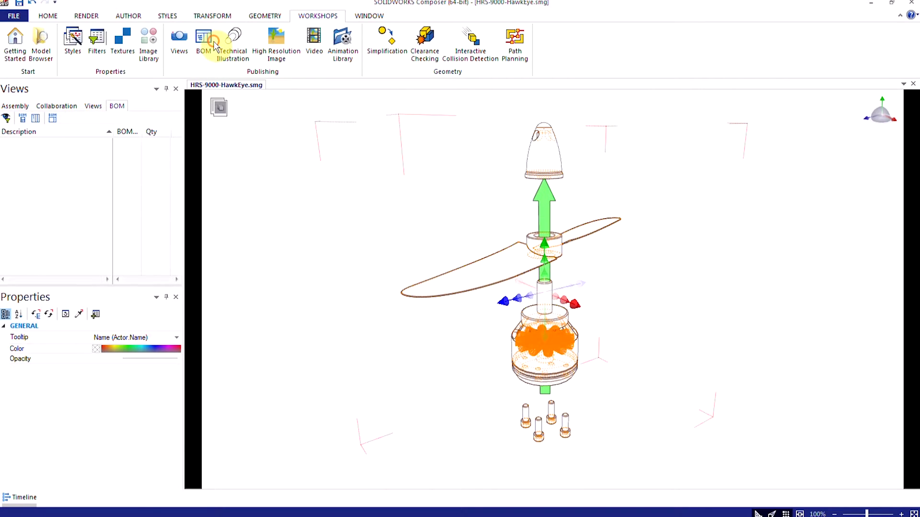
{"action": "left_click", "coordinate": [744, 357]}
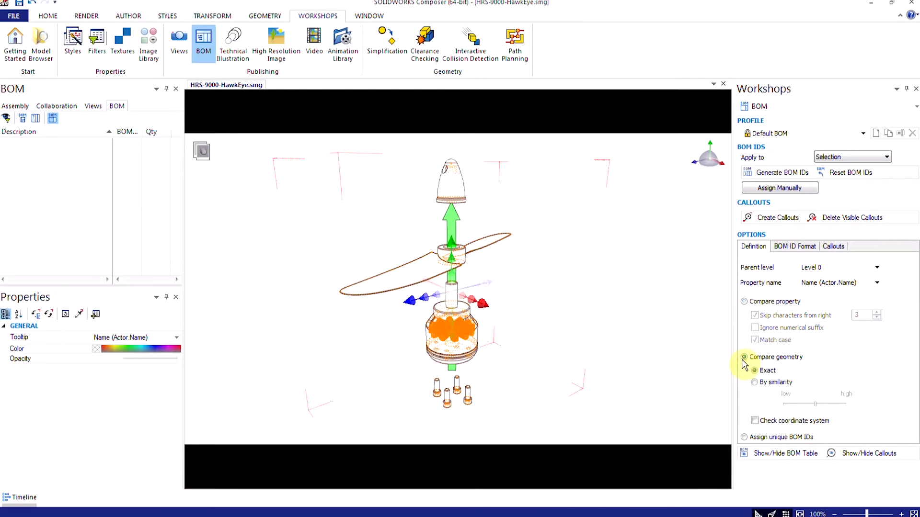
{"action": "left_click", "coordinate": [776, 175]}
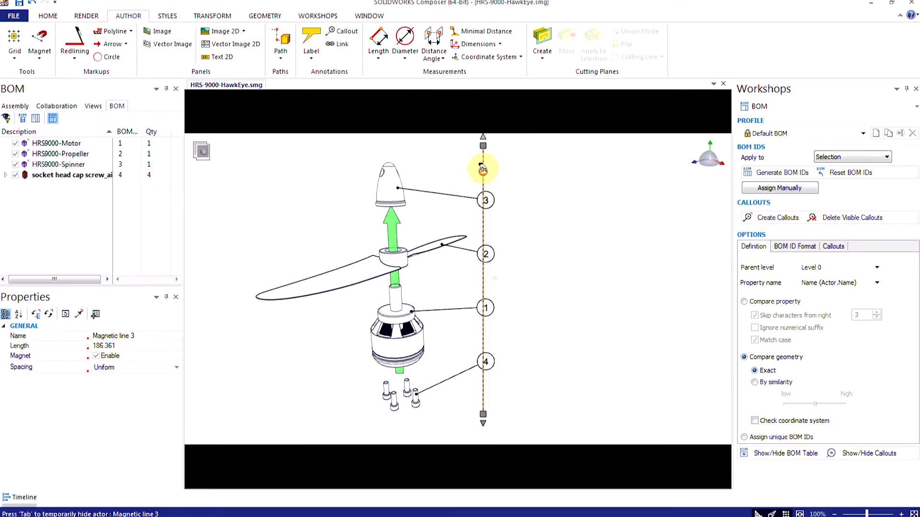
{"action": "left_click", "coordinate": [793, 454]}
{"action": "left_click", "coordinate": [562, 173]}
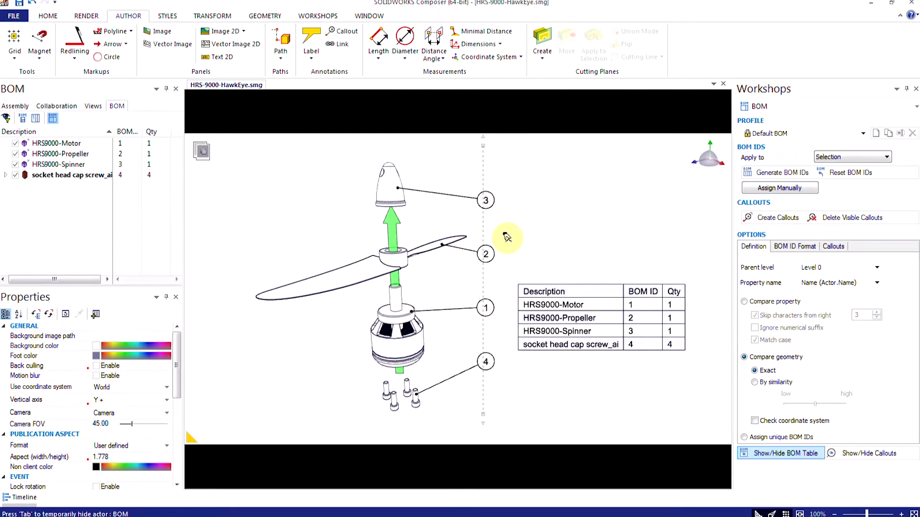
{"action": "left_click", "coordinate": [93, 106]}
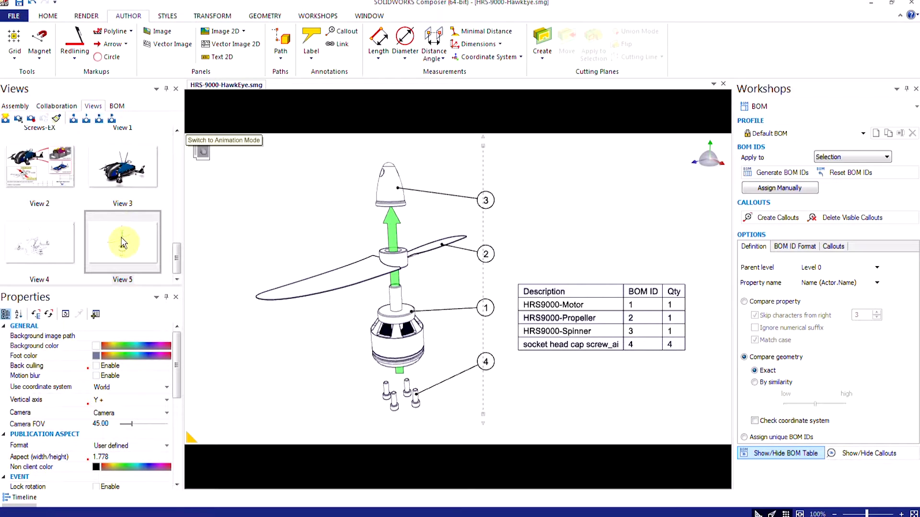
{"action": "left_click", "coordinate": [31, 118]}
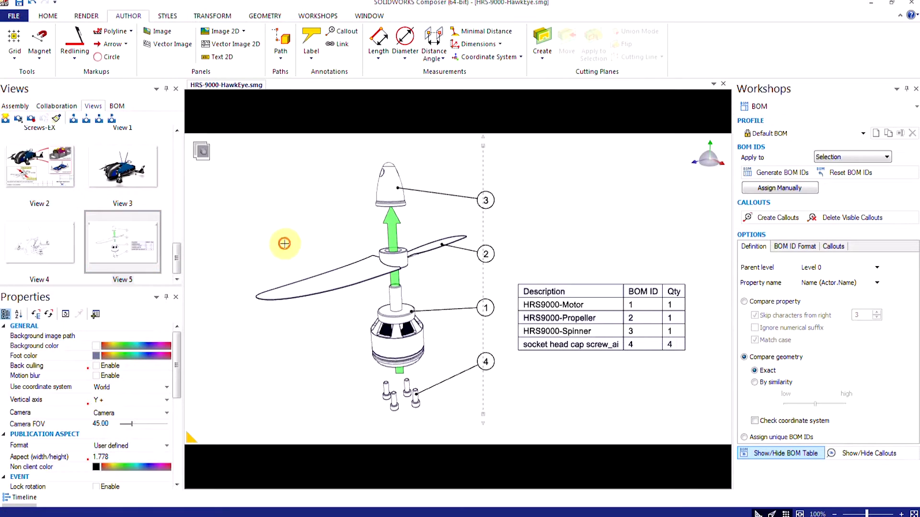
{"action": "left_click", "coordinate": [36, 243]}
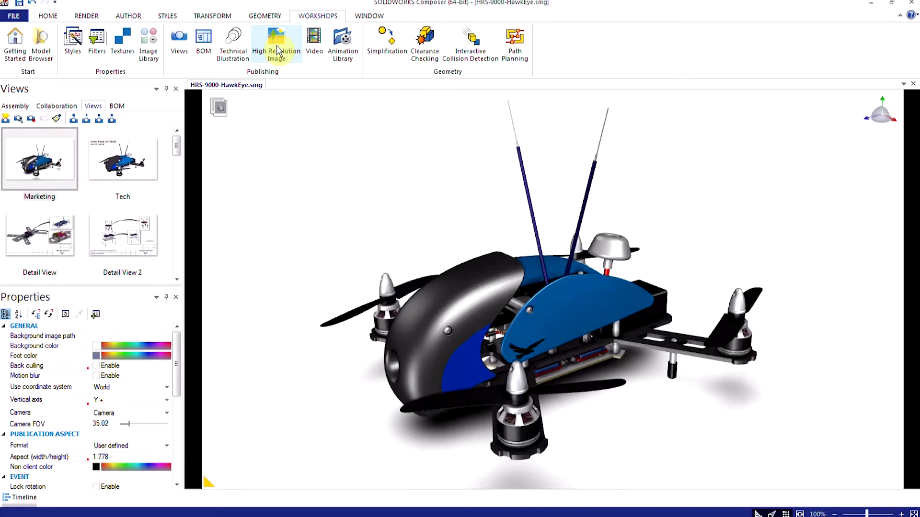
Export one high-resolution JPG per view into the Images folder.
{"action": "left_click", "coordinate": [277, 48]}
{"action": "left_click", "coordinate": [842, 229]}
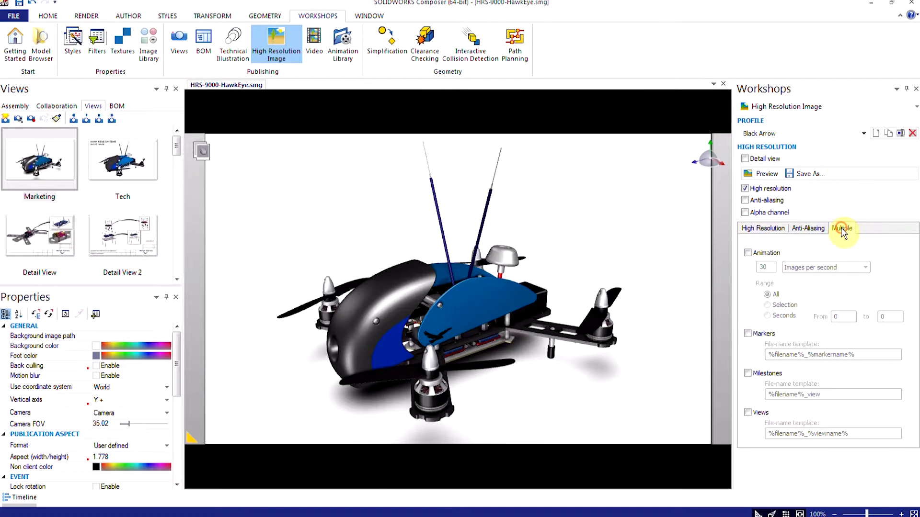
{"action": "left_click", "coordinate": [811, 175]}
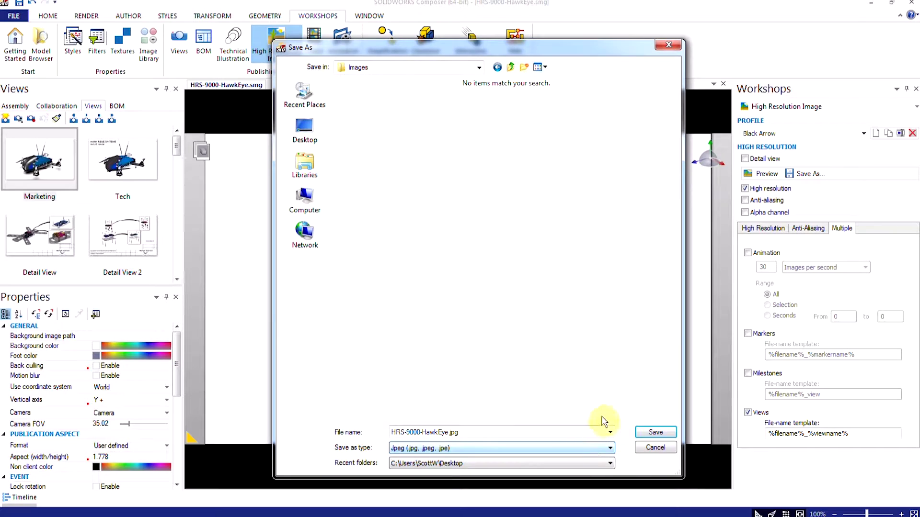
{"action": "left_click", "coordinate": [670, 432]}
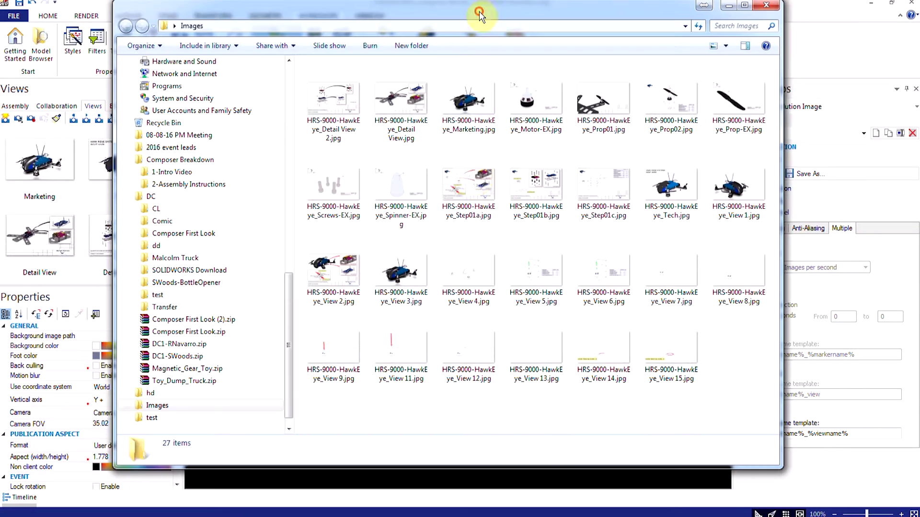
Open the exported Detail View 2 image and step through the other exported images.
{"action": "double_click", "coordinate": [341, 112]}
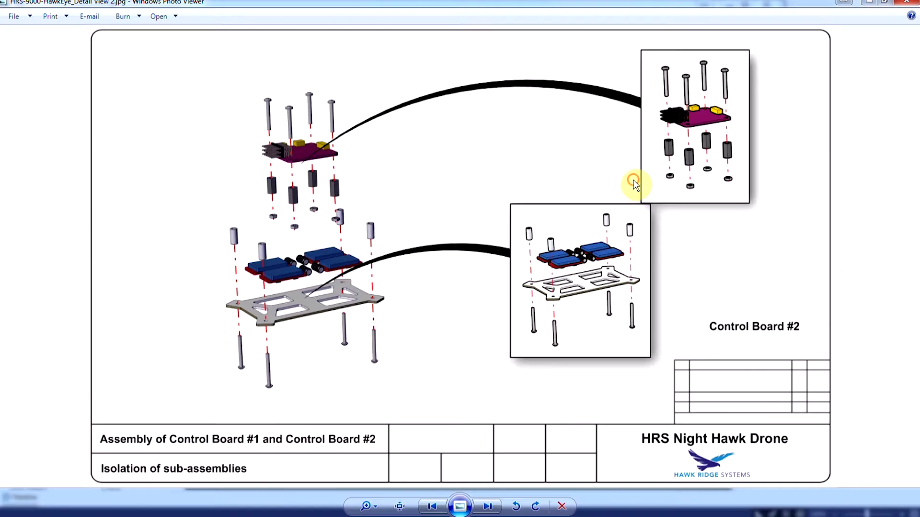
{"action": "left_click", "coordinate": [493, 502]}
{"action": "left_click", "coordinate": [493, 502]}
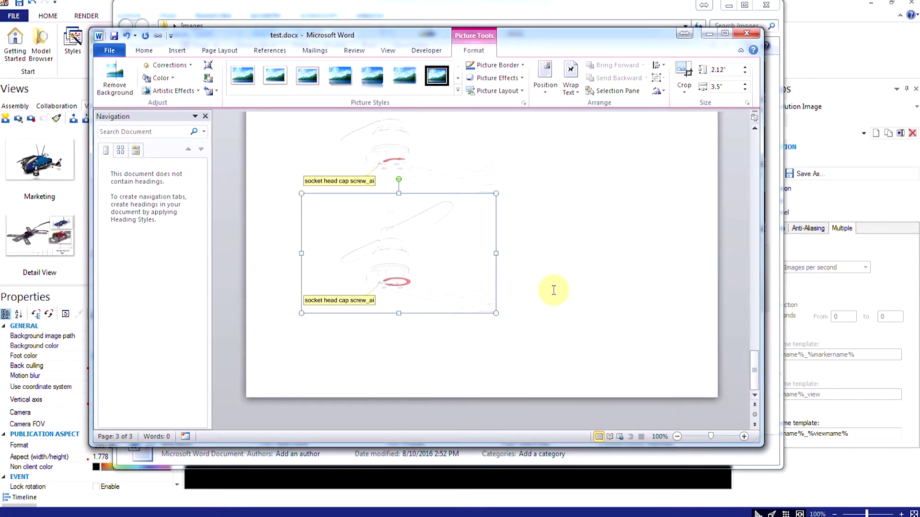
{"action": "scroll", "coordinate": [553, 289], "scroll_direction": "up", "scroll_amount": 15}
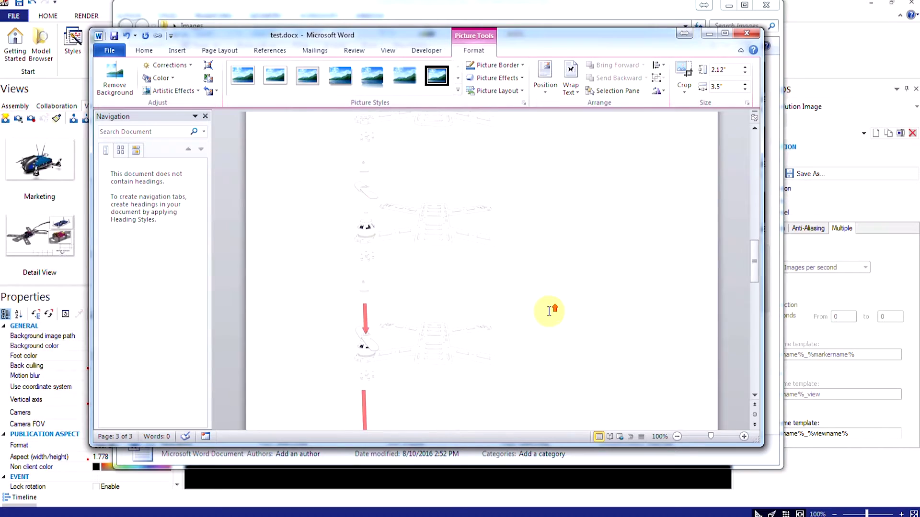
{"action": "scroll", "coordinate": [549, 311], "scroll_direction": "up", "scroll_amount": 6}
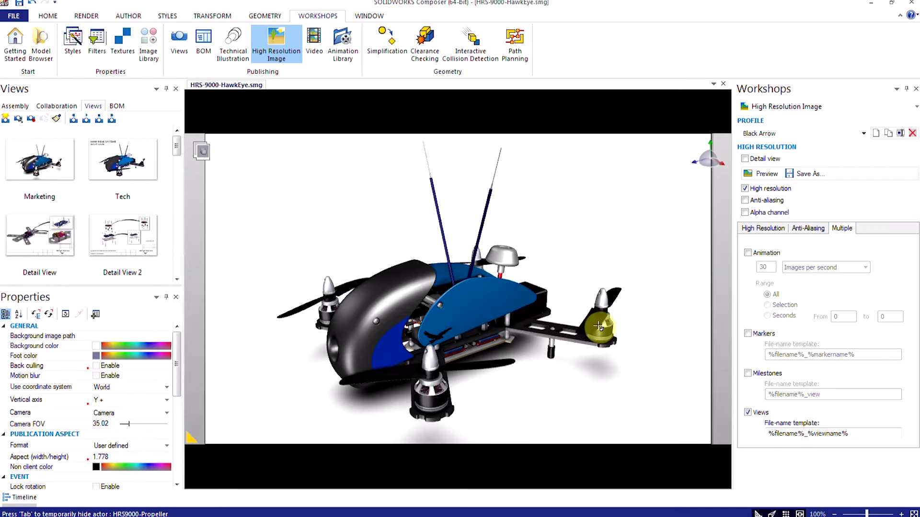
Color the propeller red from the Properties colour palette, then deselect it.
{"action": "left_click", "coordinate": [597, 325]}
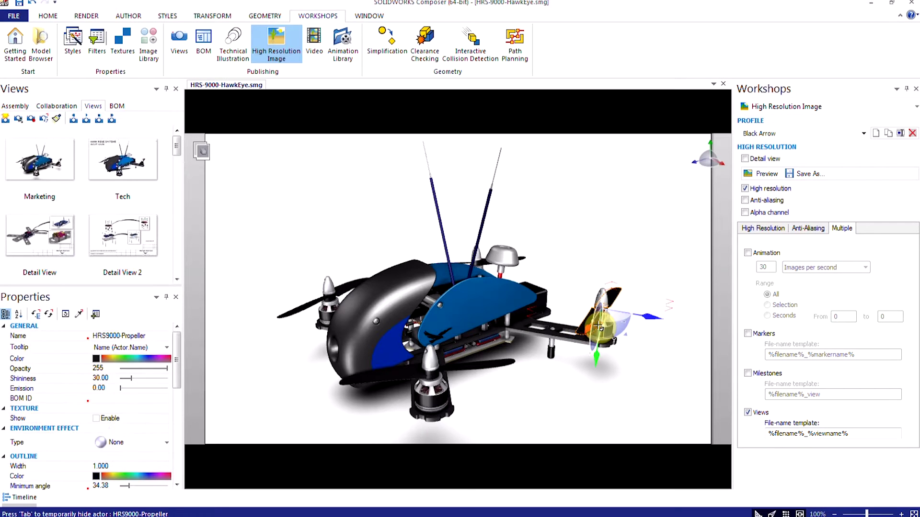
{"action": "left_click", "coordinate": [97, 359]}
{"action": "left_click", "coordinate": [128, 389]}
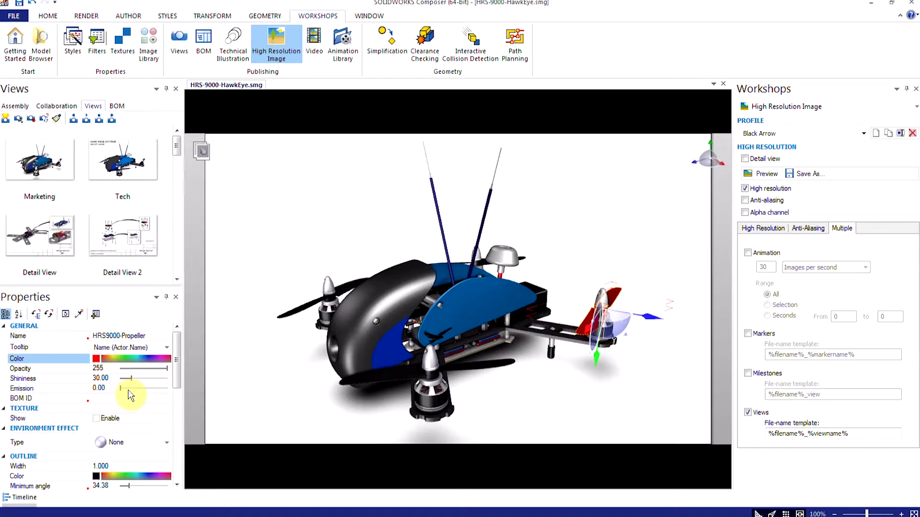
{"action": "left_click", "coordinate": [556, 382]}
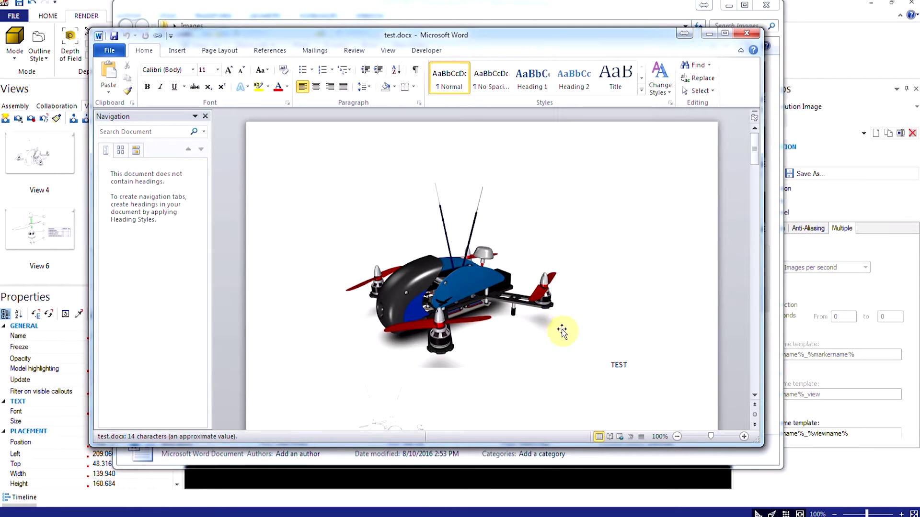
{"action": "scroll", "coordinate": [563, 328], "scroll_direction": "down", "scroll_amount": 10}
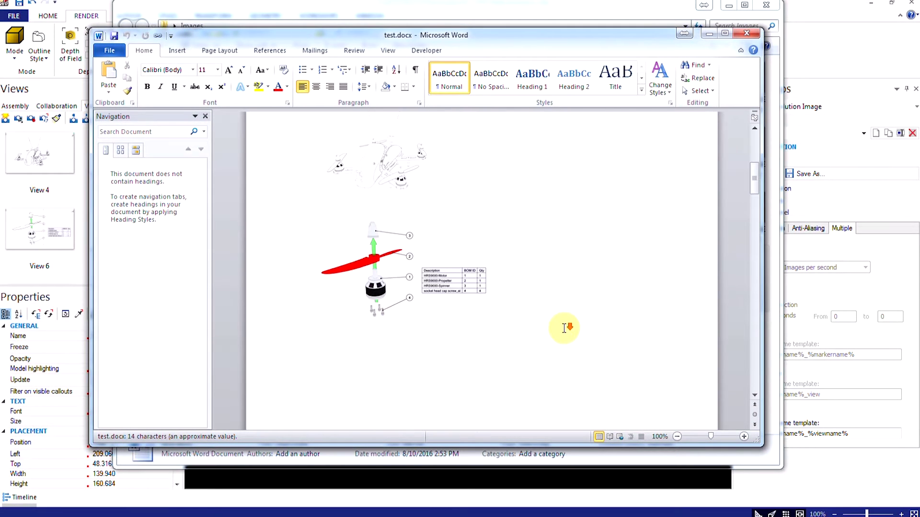
{"action": "scroll", "coordinate": [564, 324], "scroll_direction": "up", "scroll_amount": 3}
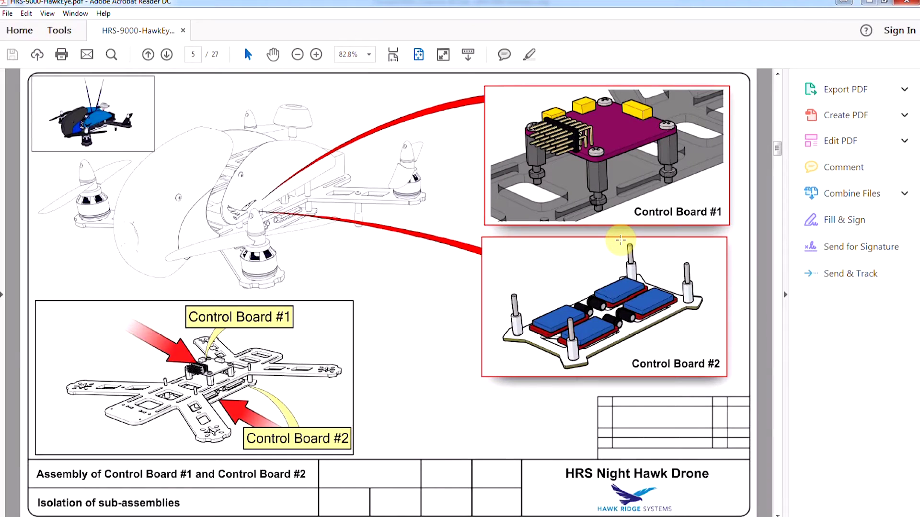
Scroll the PDF to page 7 of 27, the Control Board sheet with its BOM table.
{"action": "scroll", "coordinate": [517, 240], "scroll_direction": "up", "scroll_amount": 3}
{"action": "scroll", "coordinate": [621, 240], "scroll_direction": "down", "scroll_amount": 1}
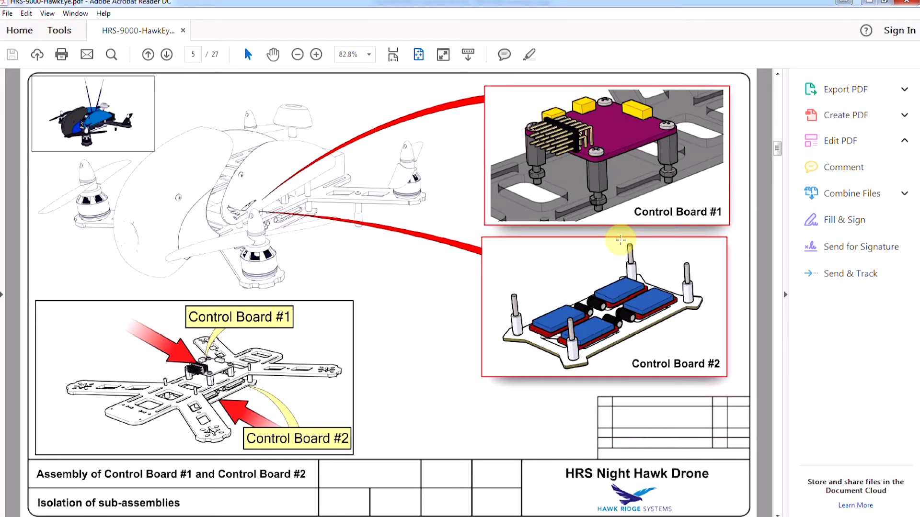
{"action": "scroll", "coordinate": [627, 246], "scroll_direction": "down", "scroll_amount": 1}
{"action": "scroll", "coordinate": [632, 248], "scroll_direction": "down", "scroll_amount": 1}
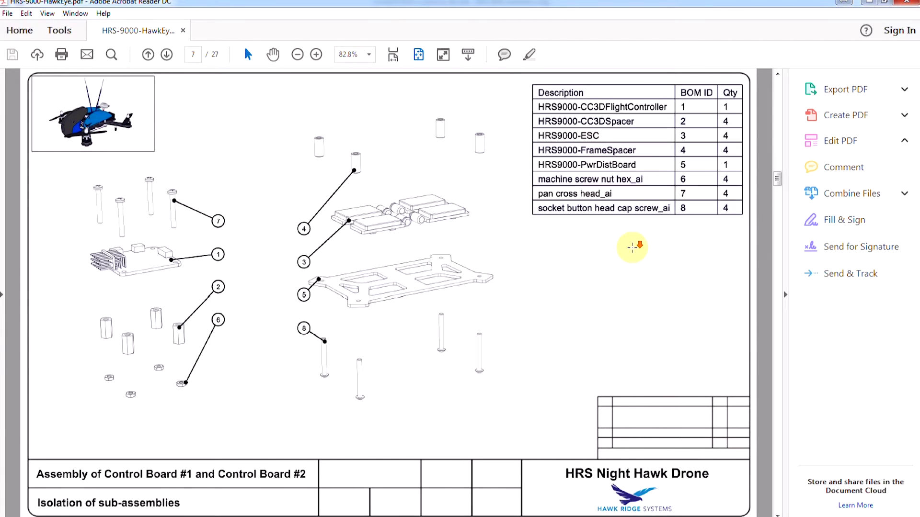